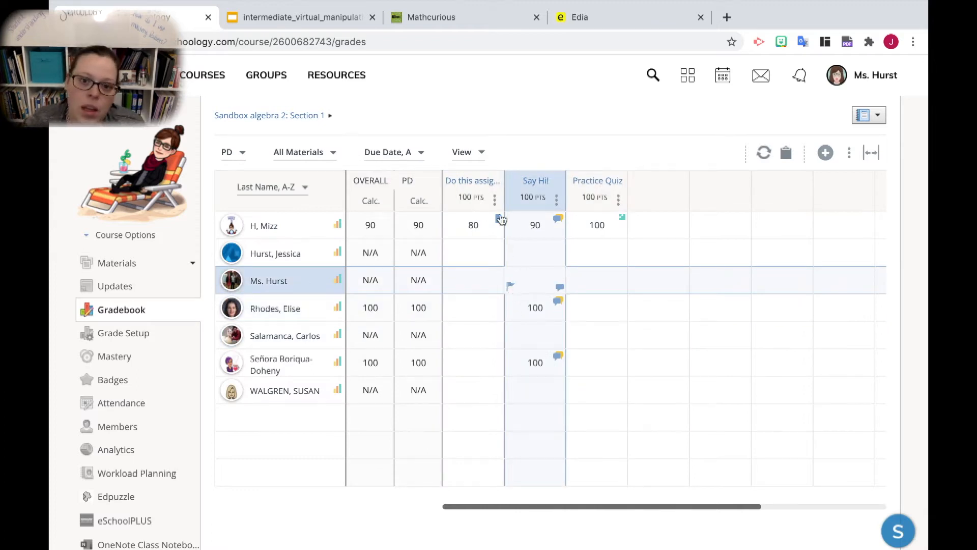
# Step: Open the "Do this assignment!" assignment for editing and review its aligned learning objective without saving changes
pyautogui.click(476, 185)
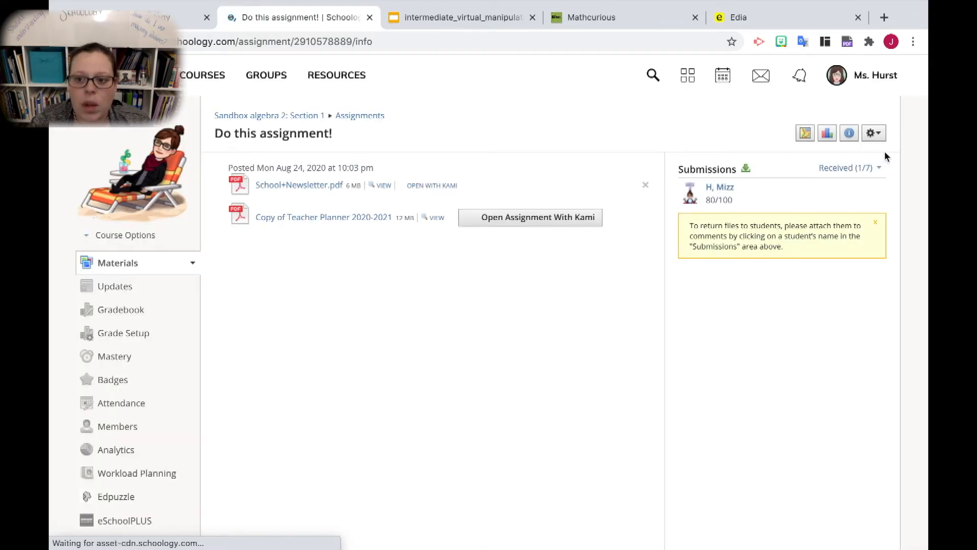
pyautogui.click(877, 134)
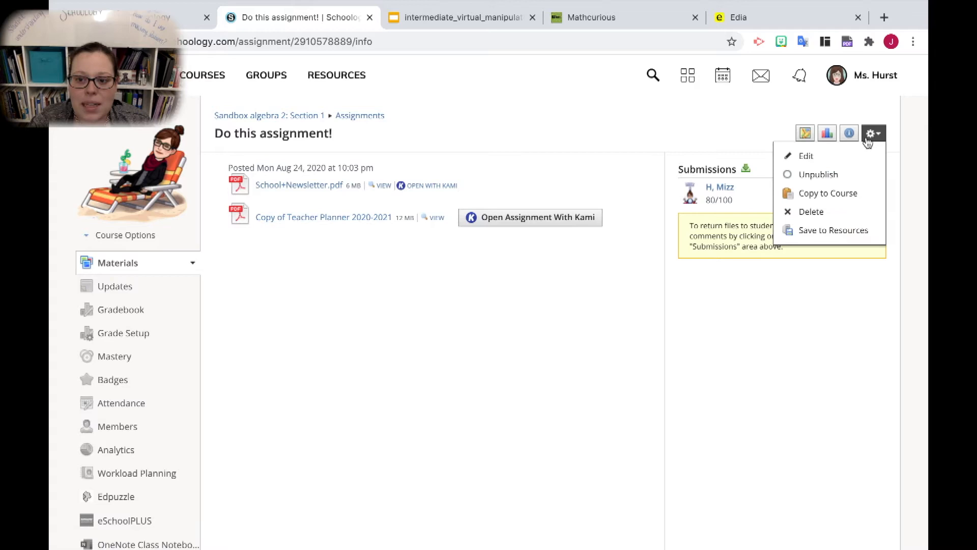
pyautogui.click(829, 157)
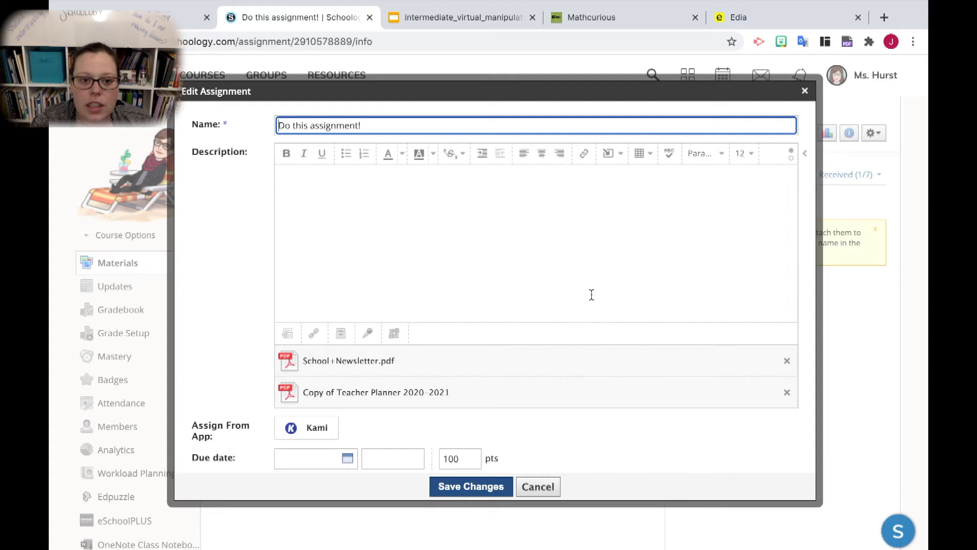
pyautogui.scroll(-8, 584, 318)
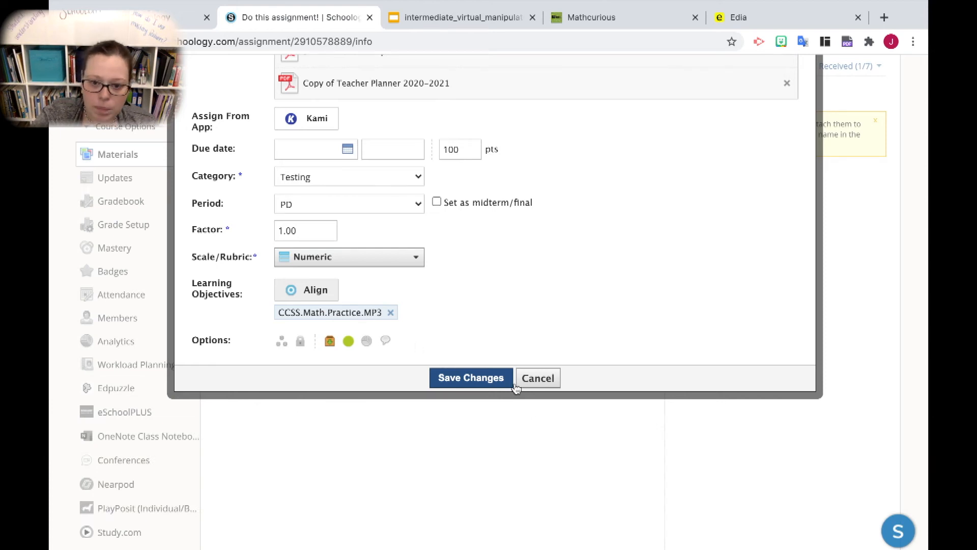
pyautogui.click(538, 379)
# Step: Go to the course's Mastery page and check the achievement breakdown of both learning objectives
pyautogui.click(290, 116)
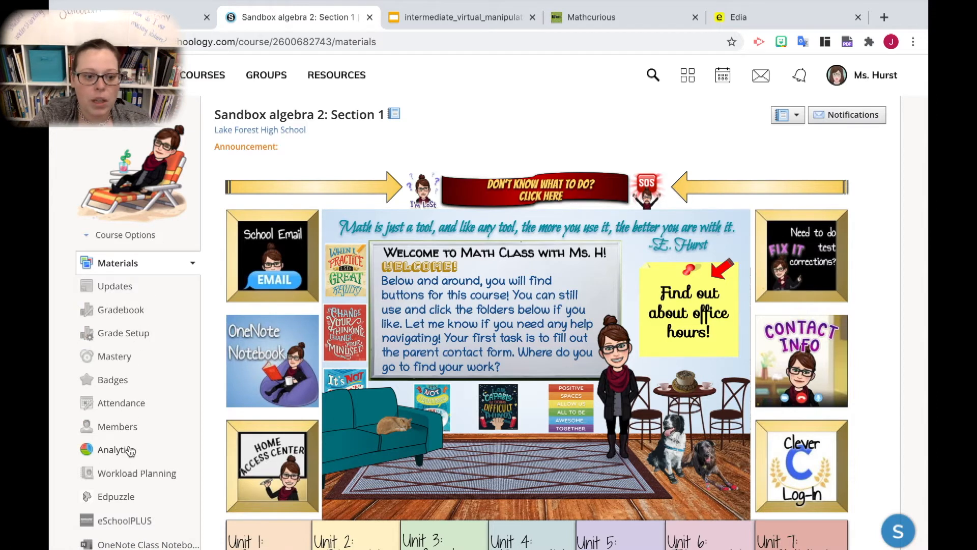
pyautogui.click(117, 358)
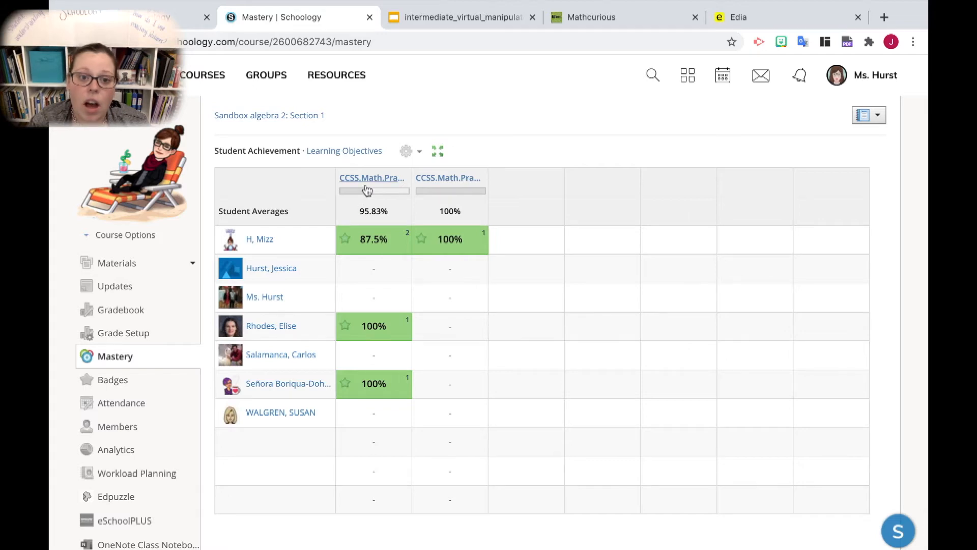
pyautogui.moveTo(365, 186)
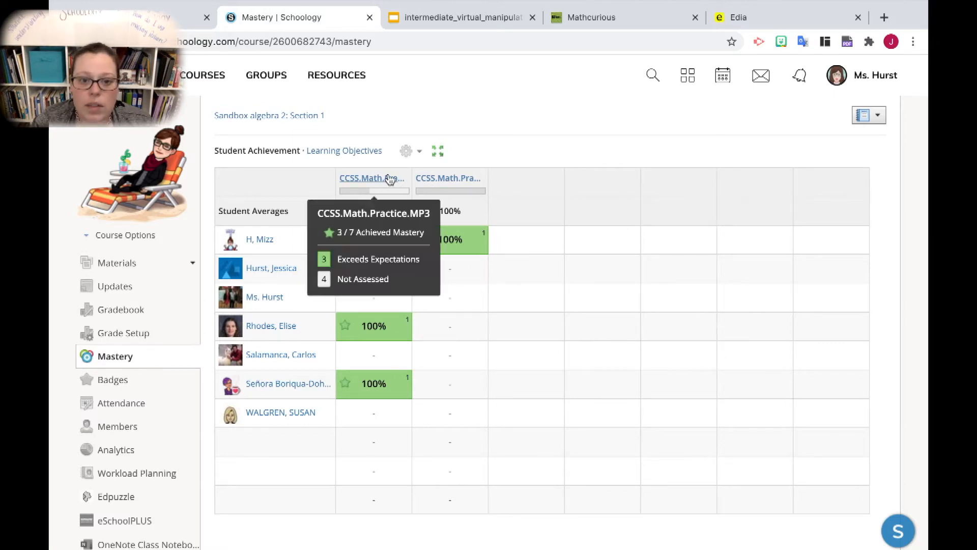
pyautogui.moveTo(459, 182)
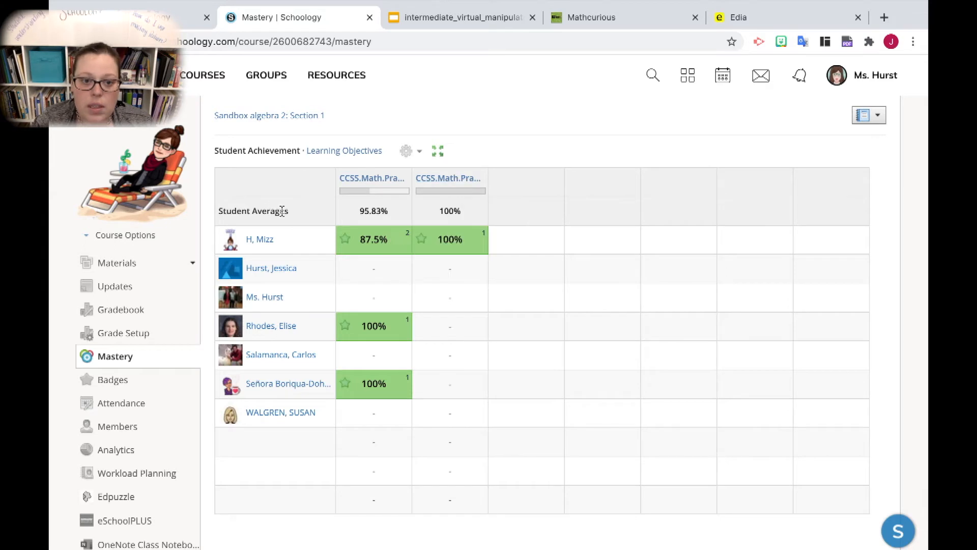
# Step: Show mastery by Learning Objectives and export the mastery summary as a file
pyautogui.click(345, 152)
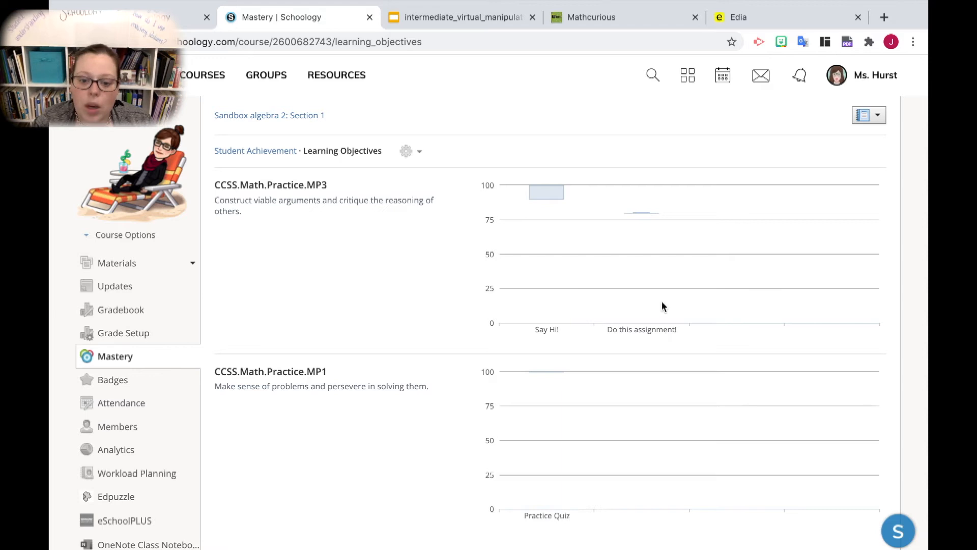
pyautogui.scroll(-2, 661, 305)
pyautogui.scroll(1, 662, 306)
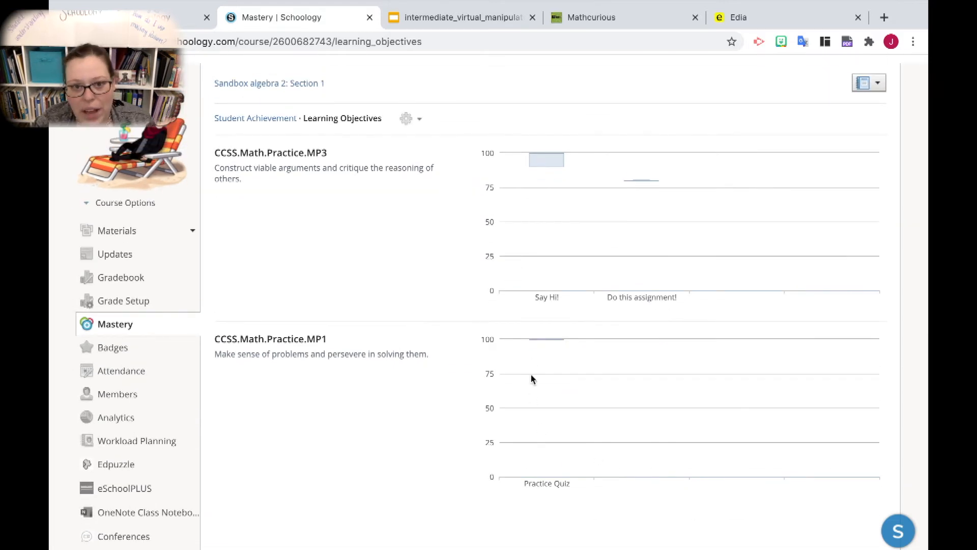
pyautogui.click(415, 118)
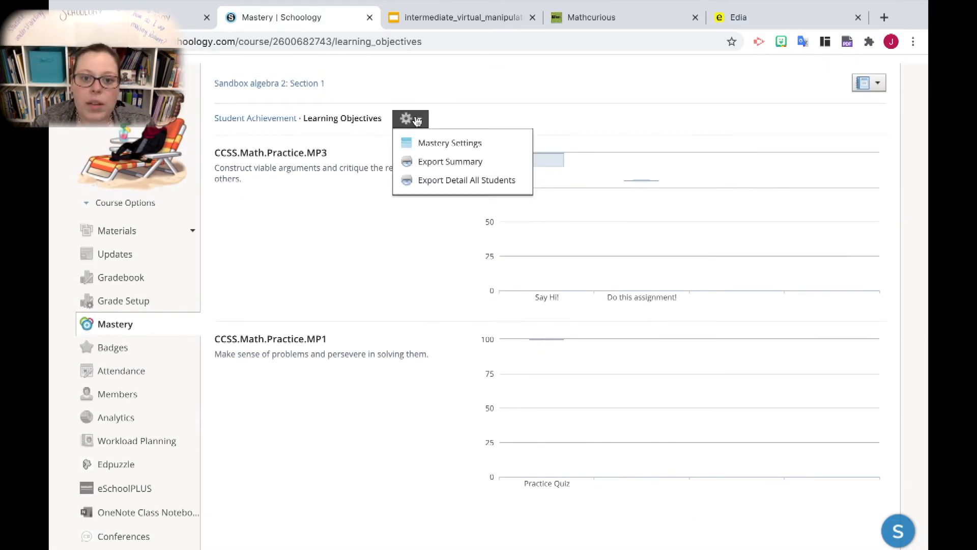
pyautogui.click(435, 162)
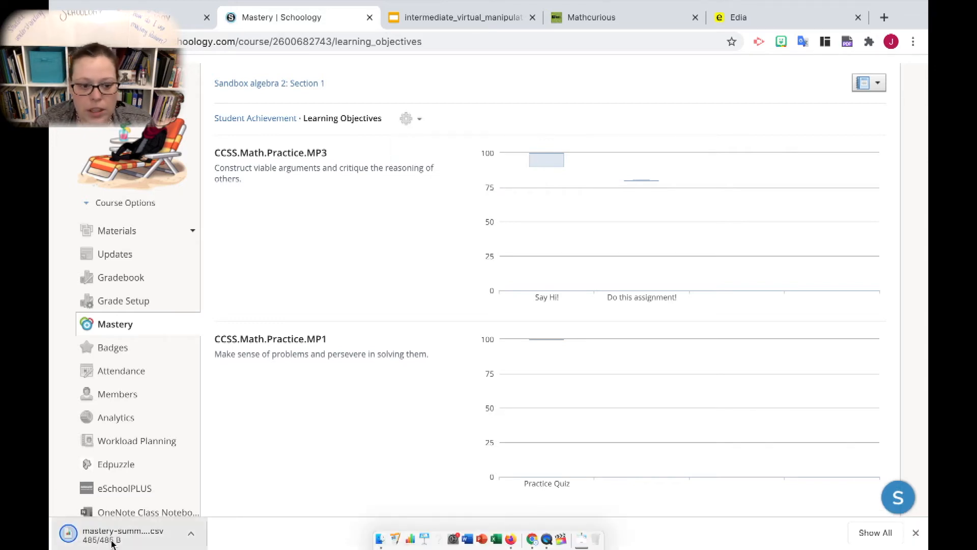
# Step: In the Mastery Settings, set the minimum for Meets Expectations to 70% and for Exceeds Expectations to 90%
pyautogui.click(423, 119)
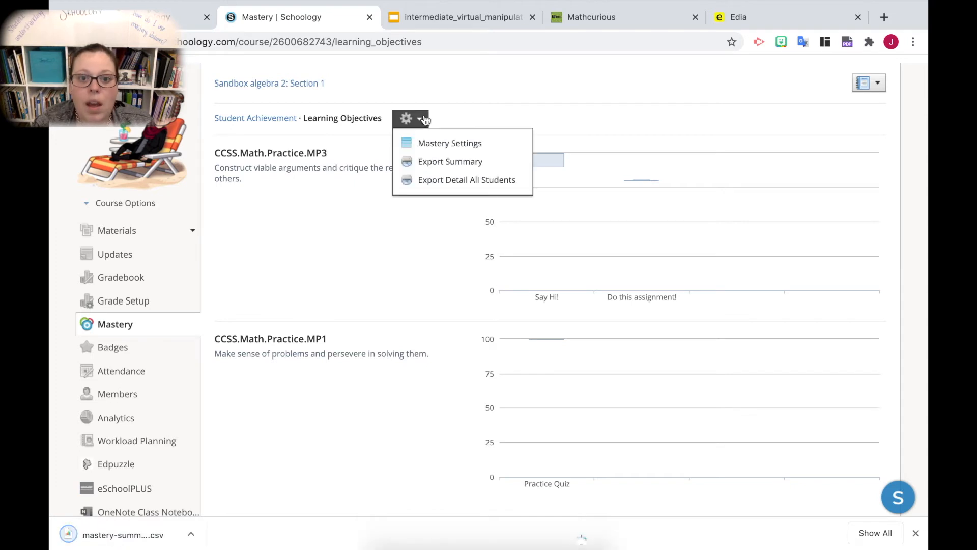
pyautogui.click(438, 143)
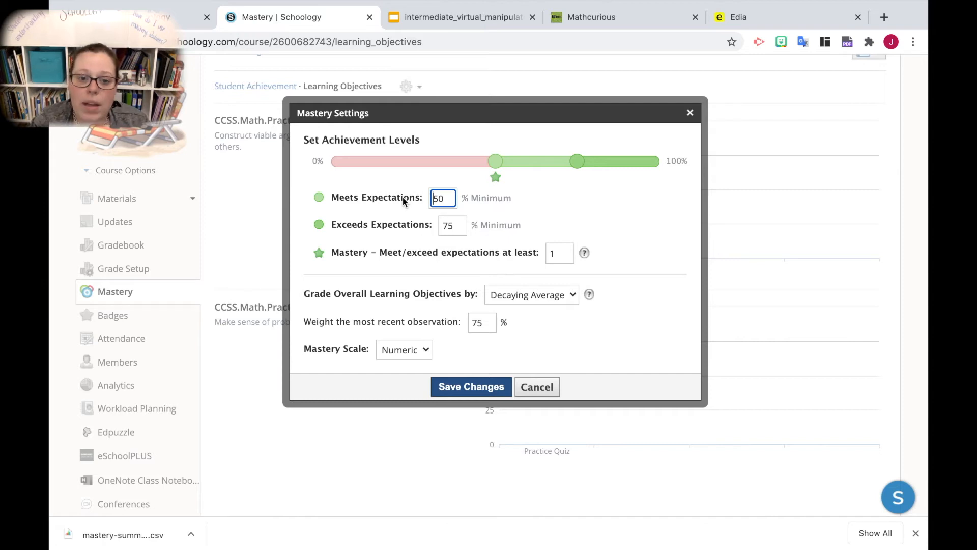
pyautogui.doubleClick(450, 199)
pyautogui.write('5')
pyautogui.press('BackSpace')
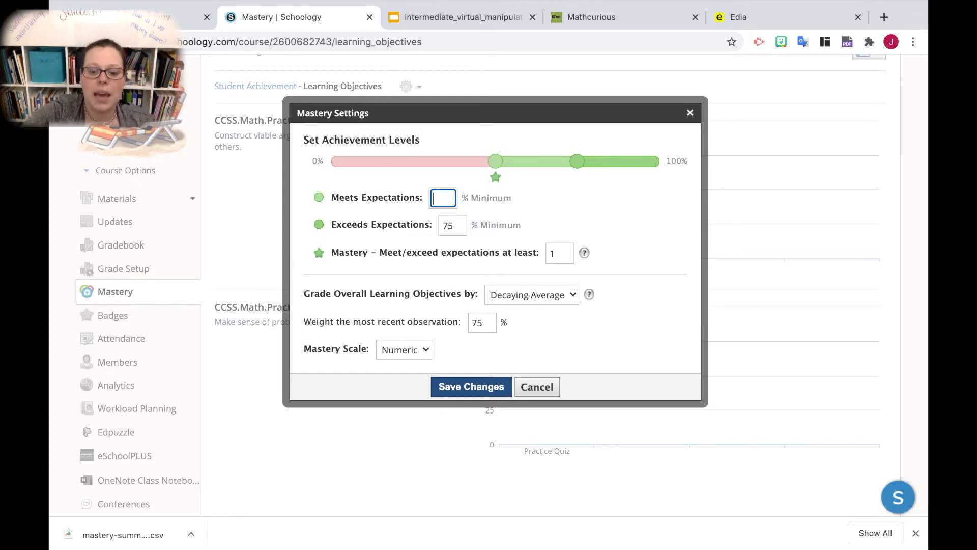
pyautogui.write('70')
pyautogui.doubleClick(456, 225)
pyautogui.write('90')
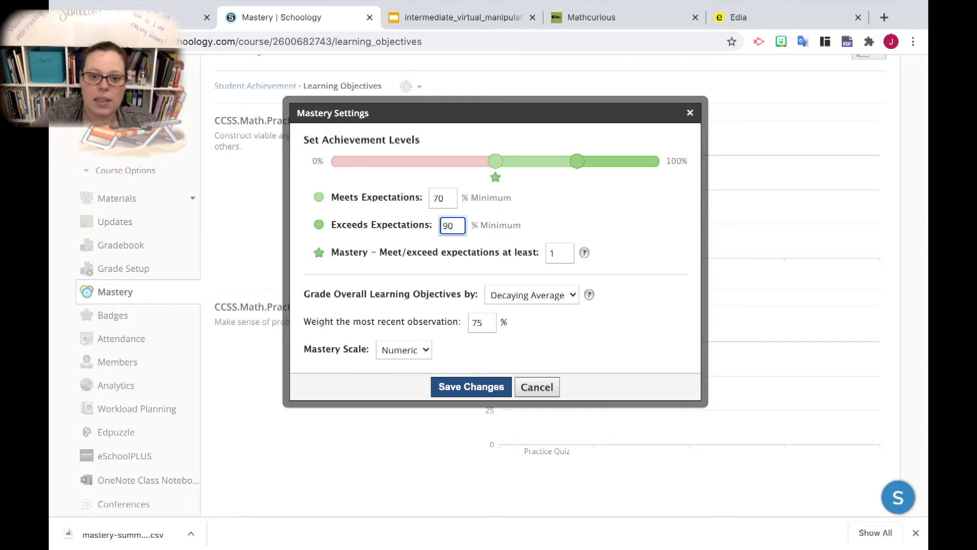
pyautogui.click(619, 253)
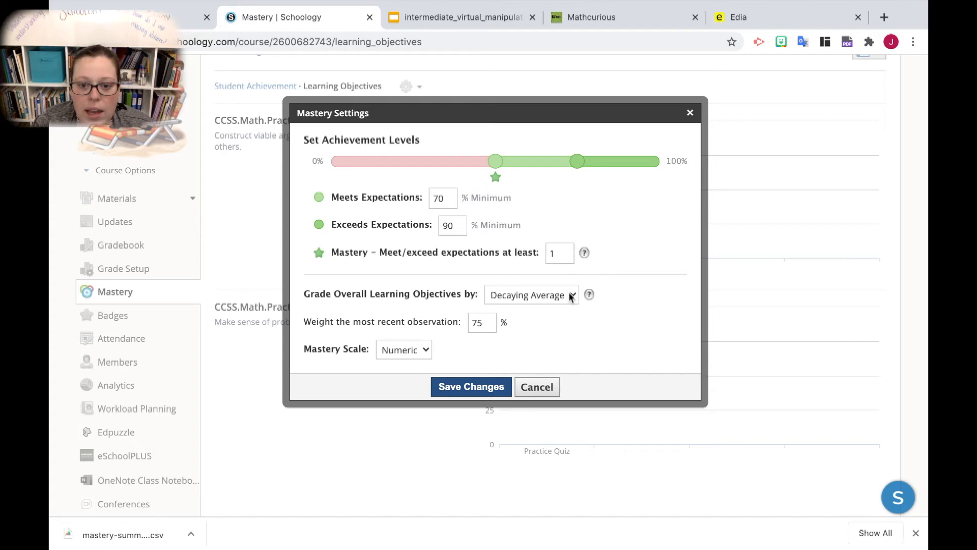
# Step: Review the overall grading and mastery scale options, keep Decaying Average and Numeric, and save the mastery settings
pyautogui.moveTo(589, 295)
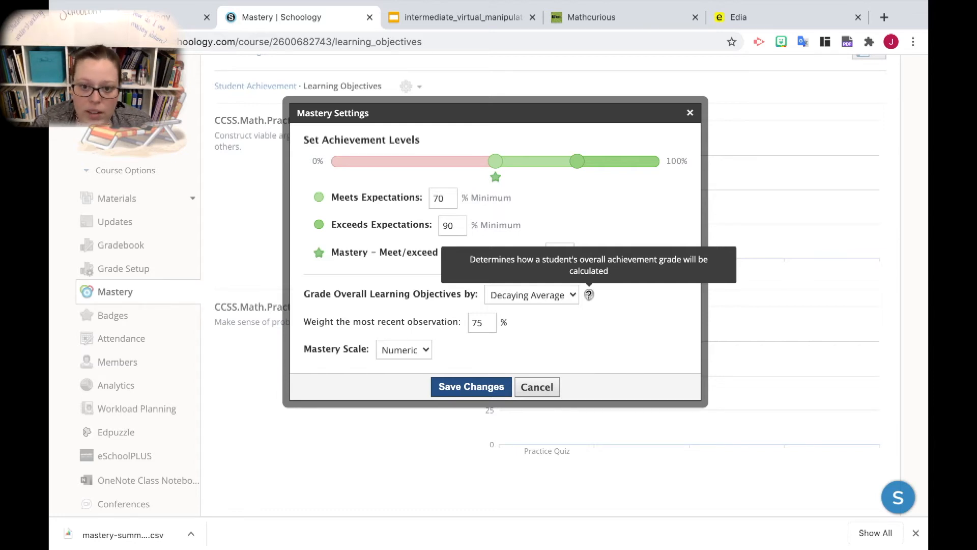
pyautogui.click(570, 299)
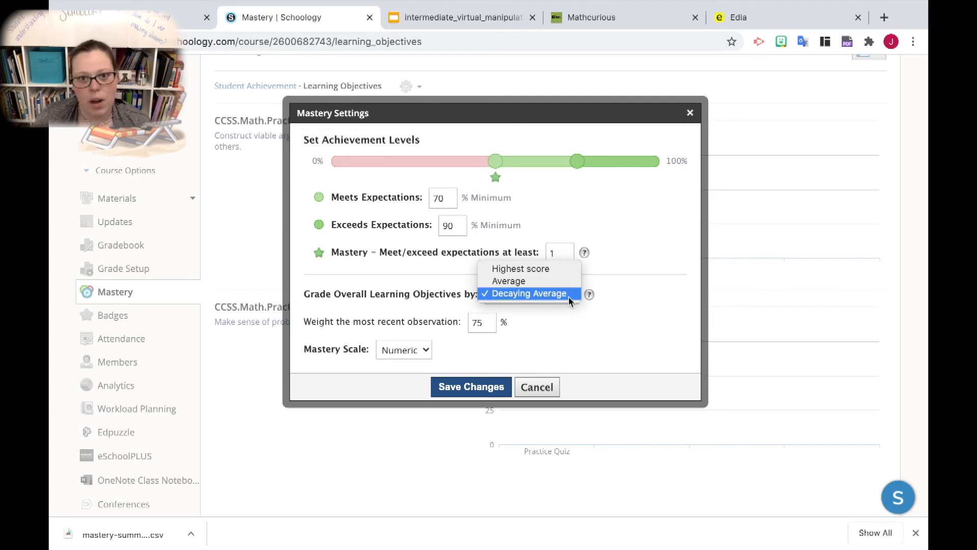
pyautogui.click(568, 347)
pyautogui.click(429, 350)
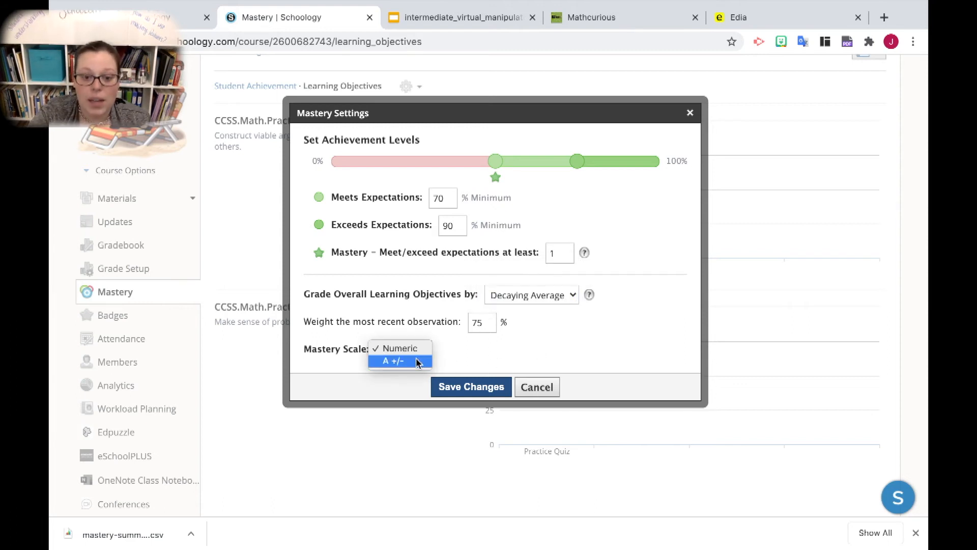
pyautogui.click(538, 352)
pyautogui.click(475, 392)
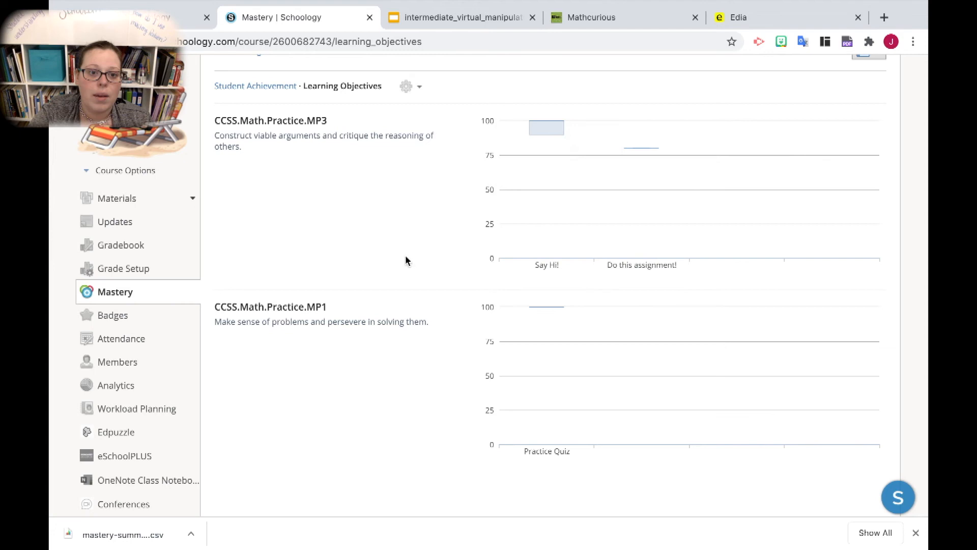
# Step: Return to Student Achievement and examine the first student's mastery result for CCSS.Math.Practice.MP3
pyautogui.click(273, 87)
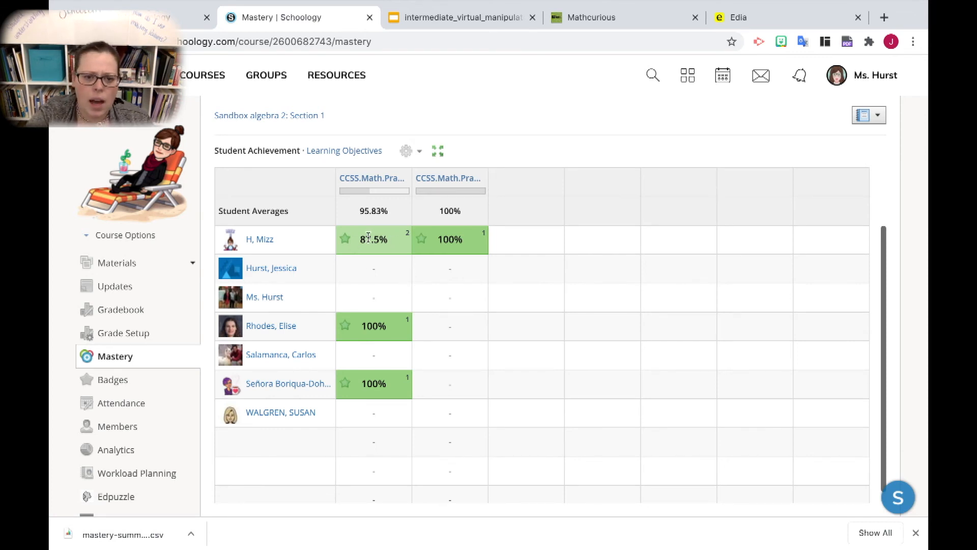
pyautogui.moveTo(346, 243)
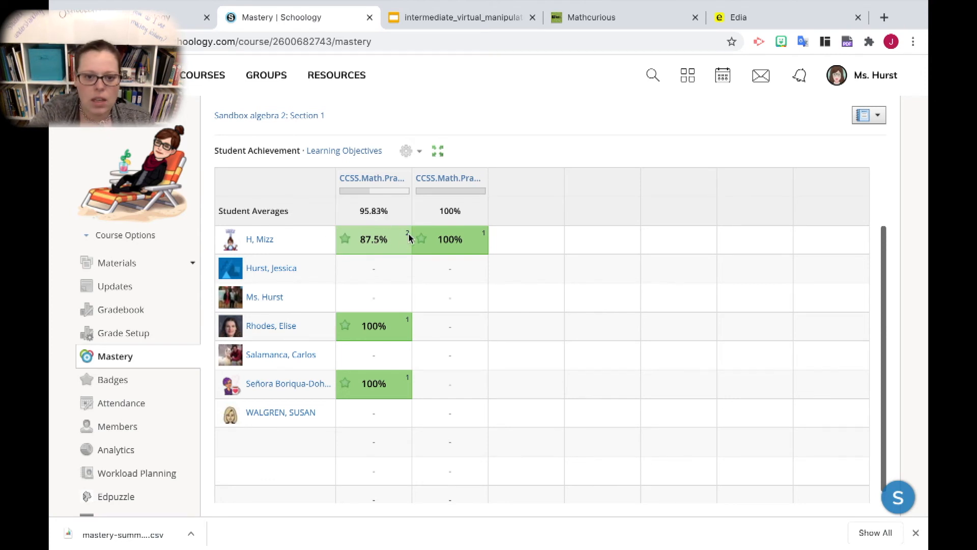
pyautogui.moveTo(410, 237)
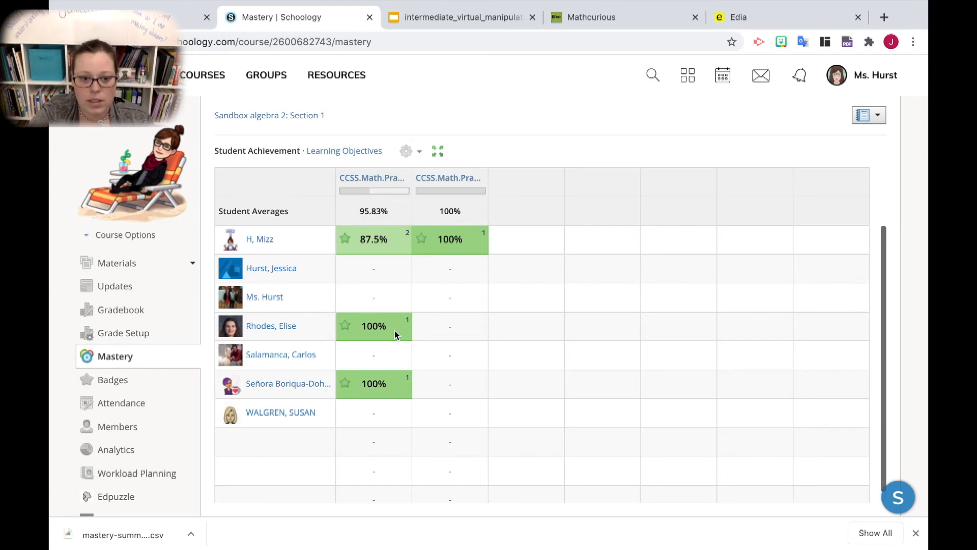
pyautogui.moveTo(391, 178)
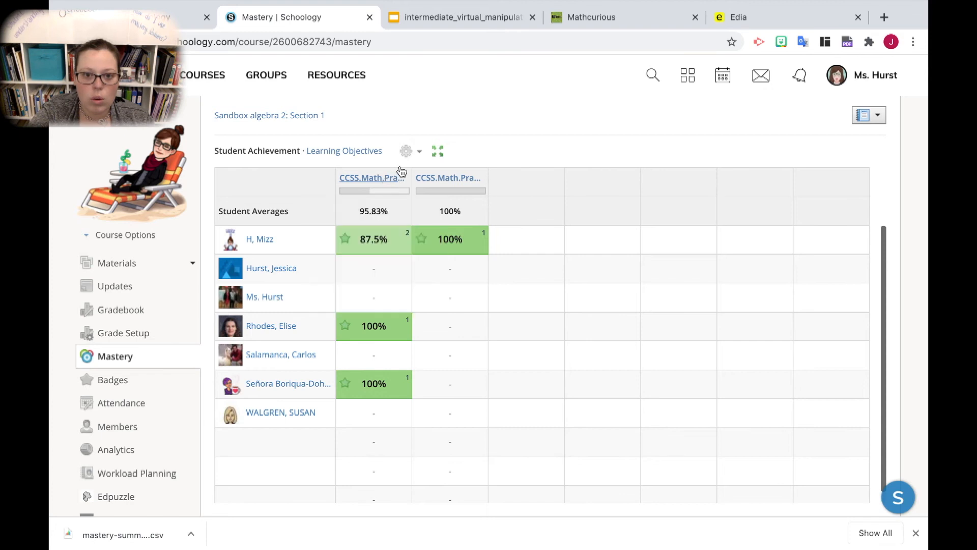
pyautogui.click(416, 152)
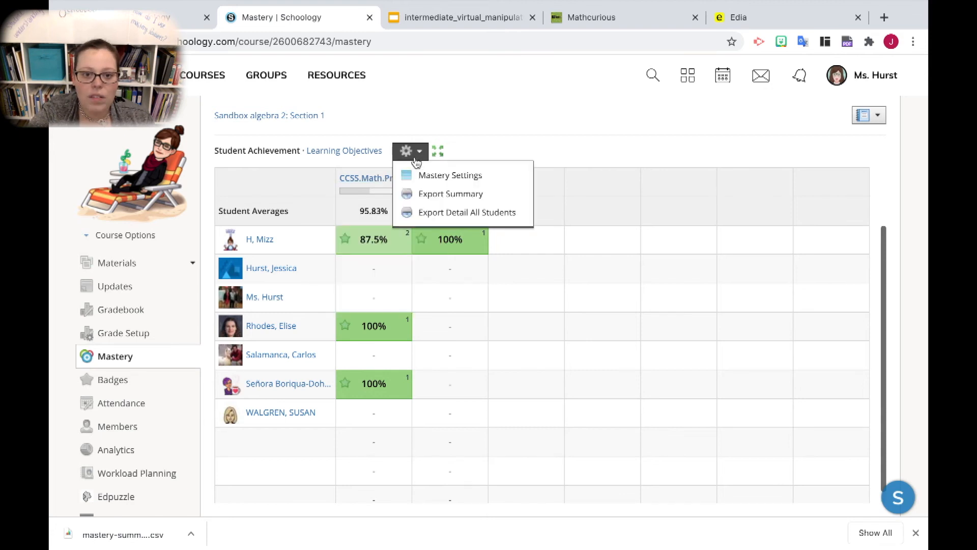
pyautogui.click(426, 176)
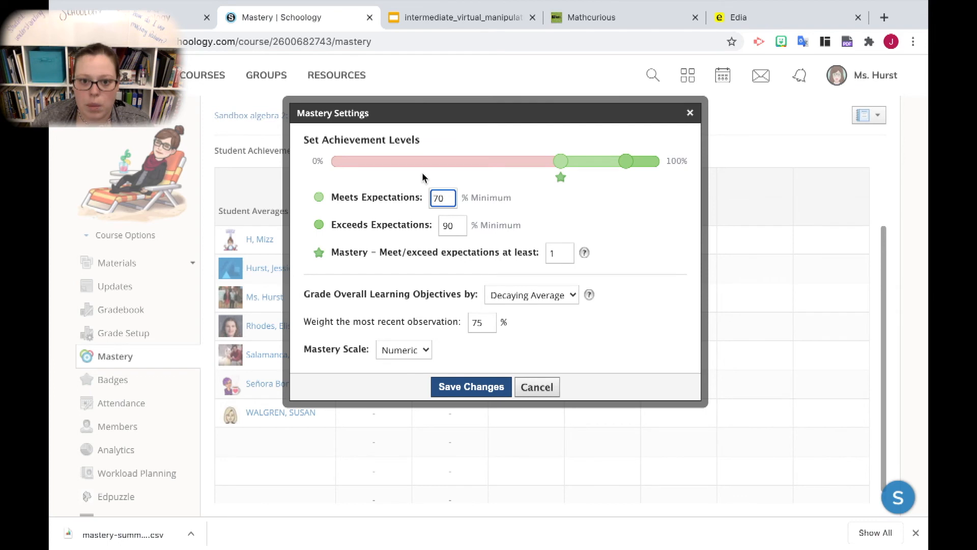
pyautogui.doubleClick(490, 322)
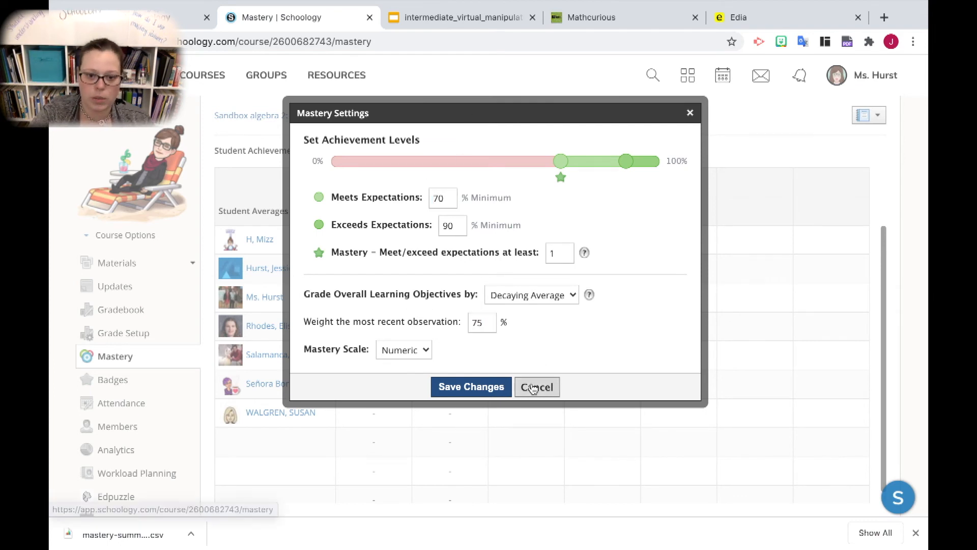
pyautogui.click(534, 388)
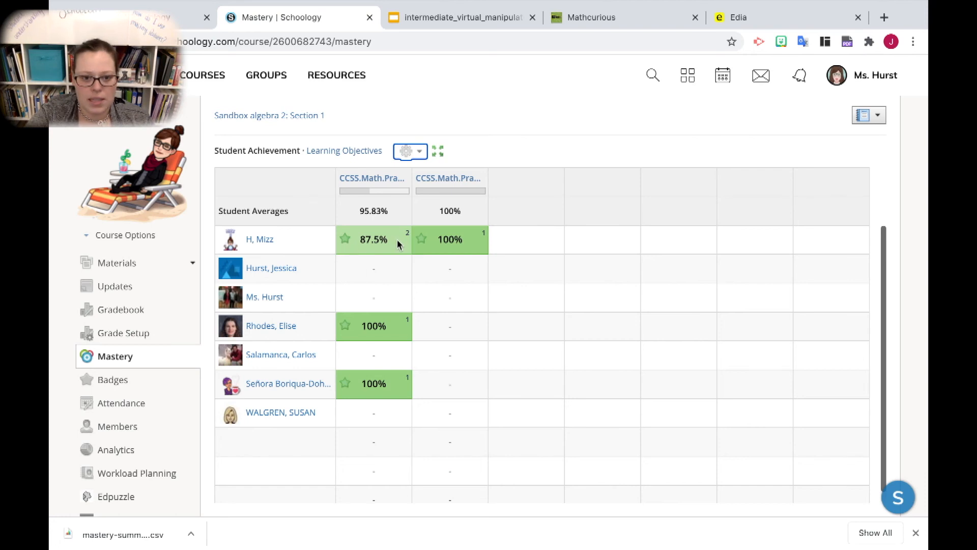
# Step: Try to save the mastery settings with the most recent observation weighted at 10%
pyautogui.click(410, 151)
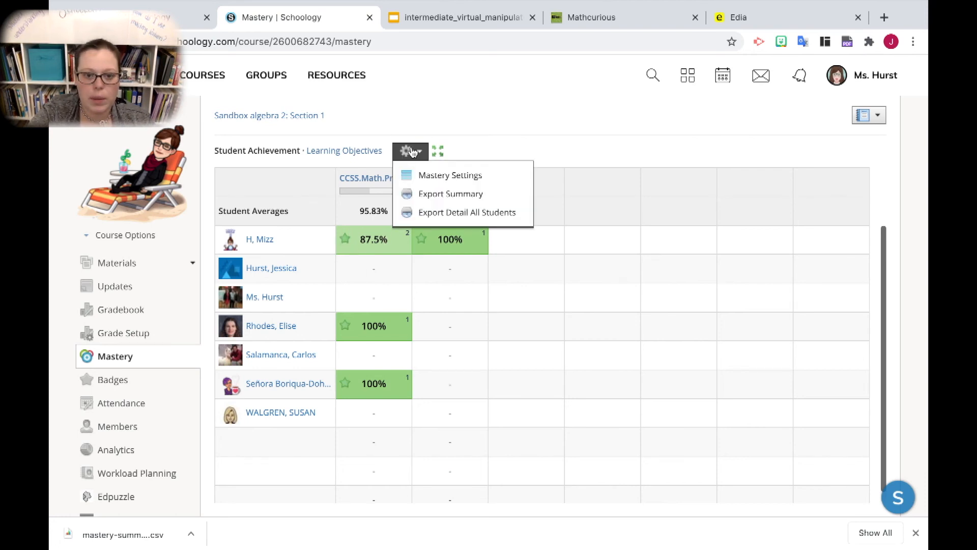
pyautogui.click(436, 175)
pyautogui.click(483, 323)
pyautogui.moveTo(484, 323); pyautogui.dragTo(452, 323)
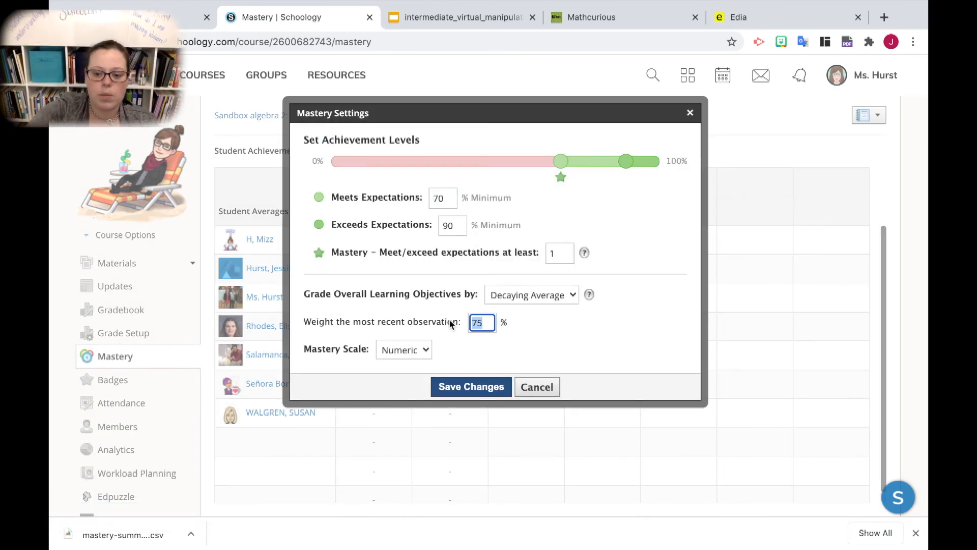
pyautogui.write('10')
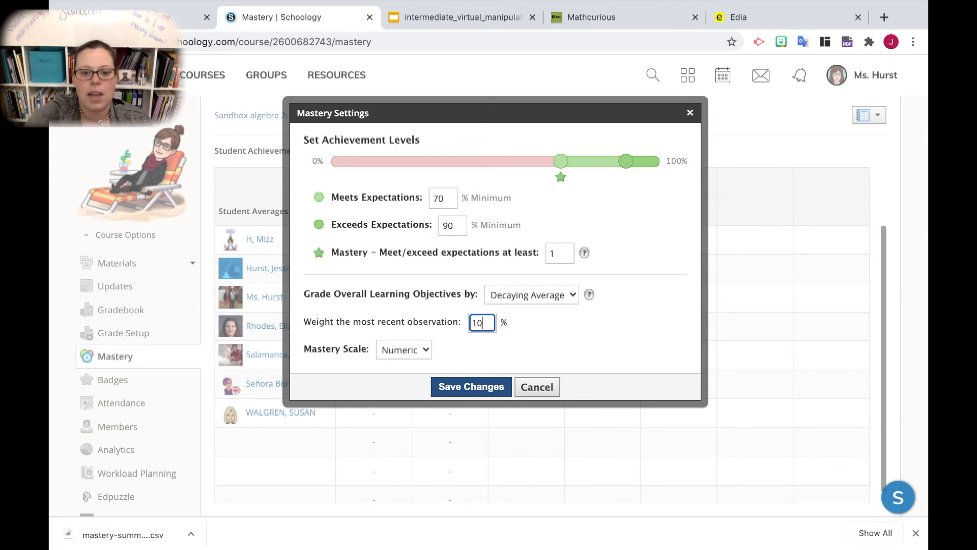
pyautogui.click(462, 388)
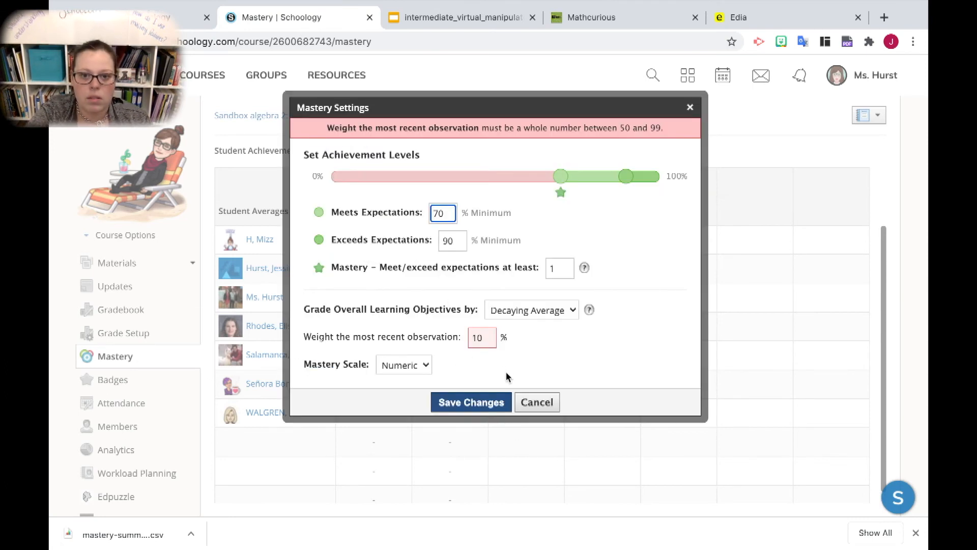
# Step: Set the weight of the most recent observation to 50% and save the mastery settings
pyautogui.doubleClick(486, 338)
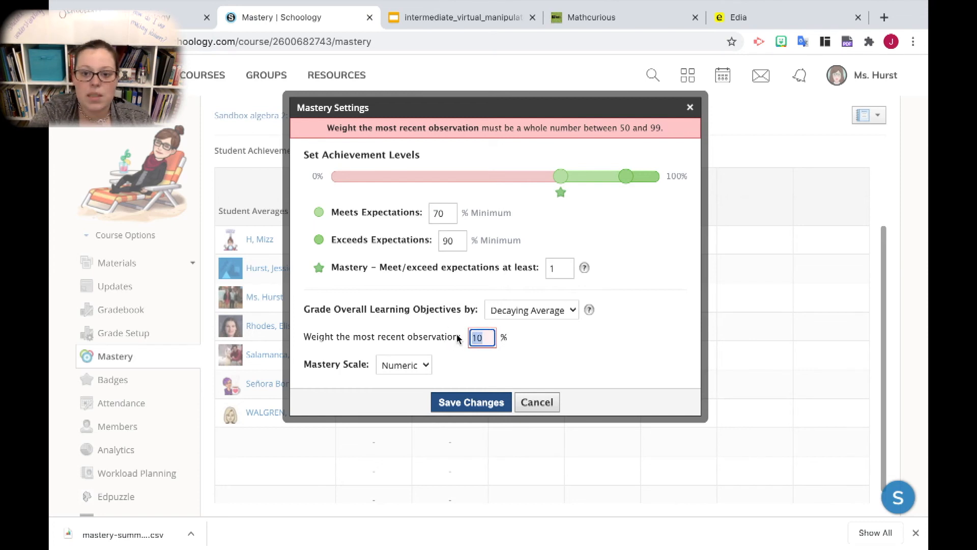
pyautogui.write('50')
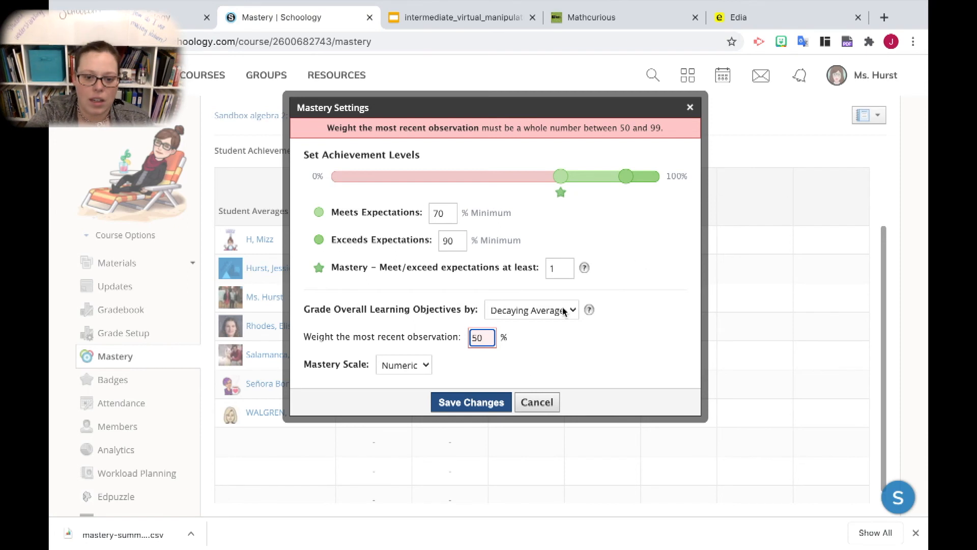
pyautogui.click(488, 404)
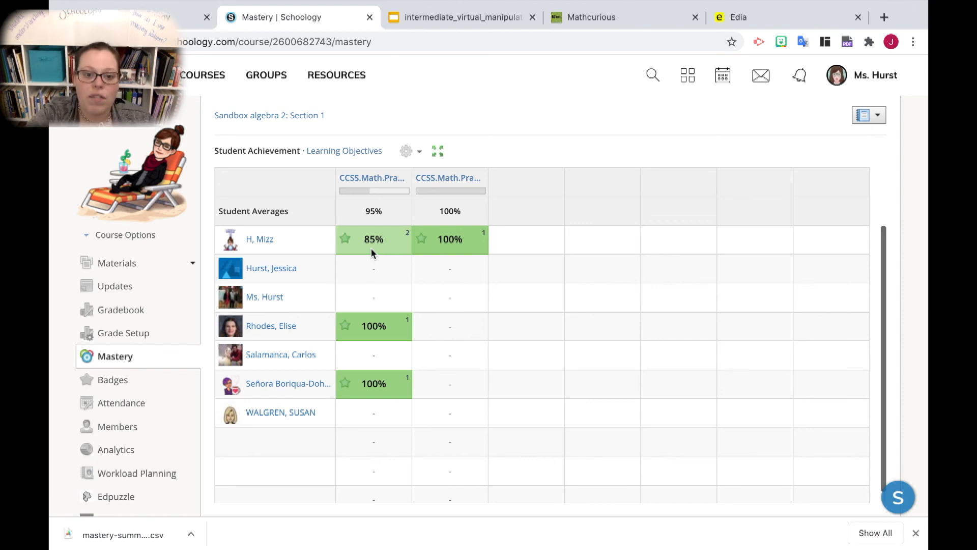
# Step: Set the weight of the most recent observation to 99%, save, and view the scores behind the first student's MP3 result
pyautogui.click(410, 150)
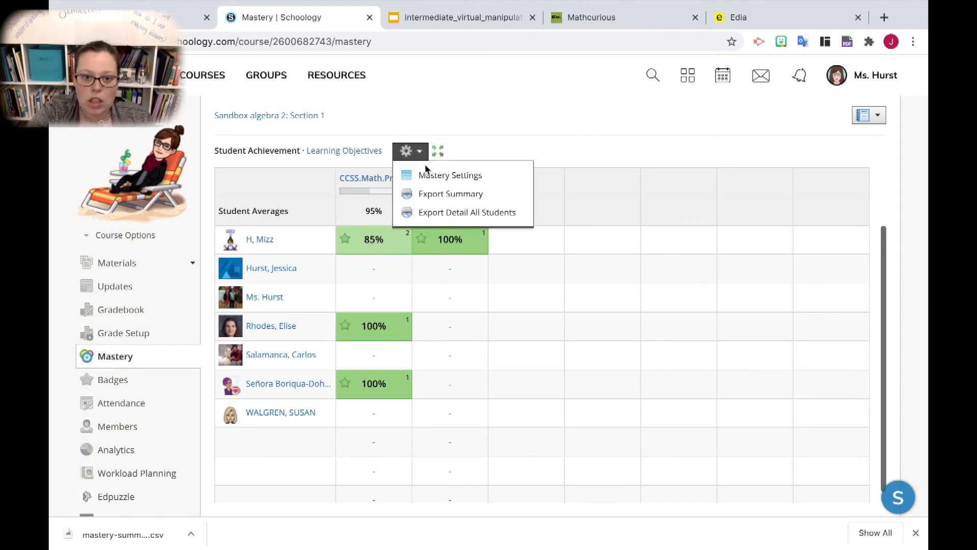
pyautogui.click(432, 174)
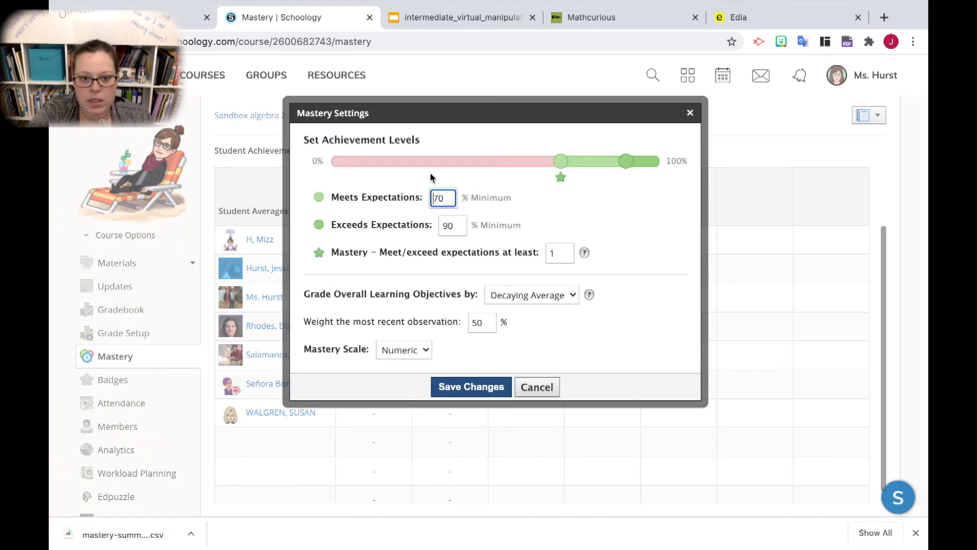
pyautogui.doubleClick(488, 323)
pyautogui.write('99')
pyautogui.click(464, 388)
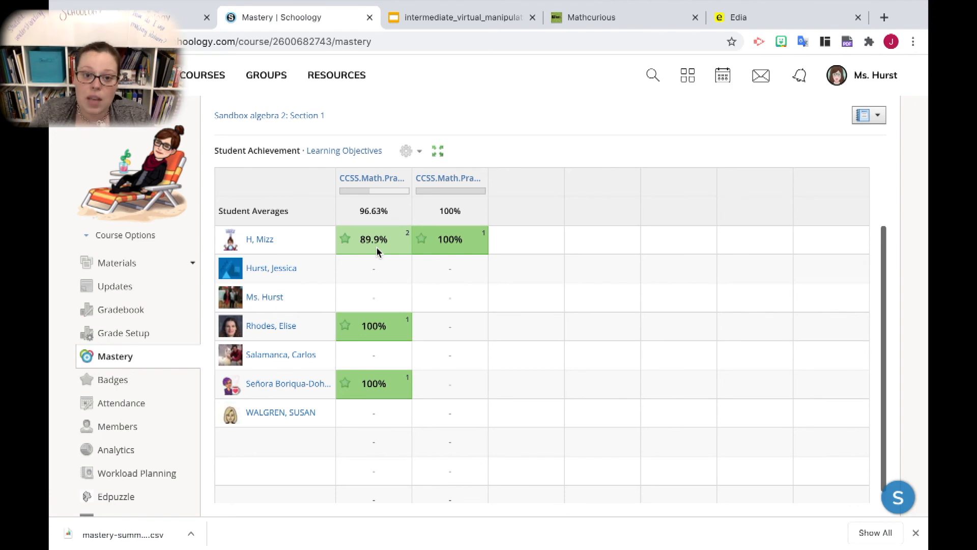
pyautogui.moveTo(408, 233)
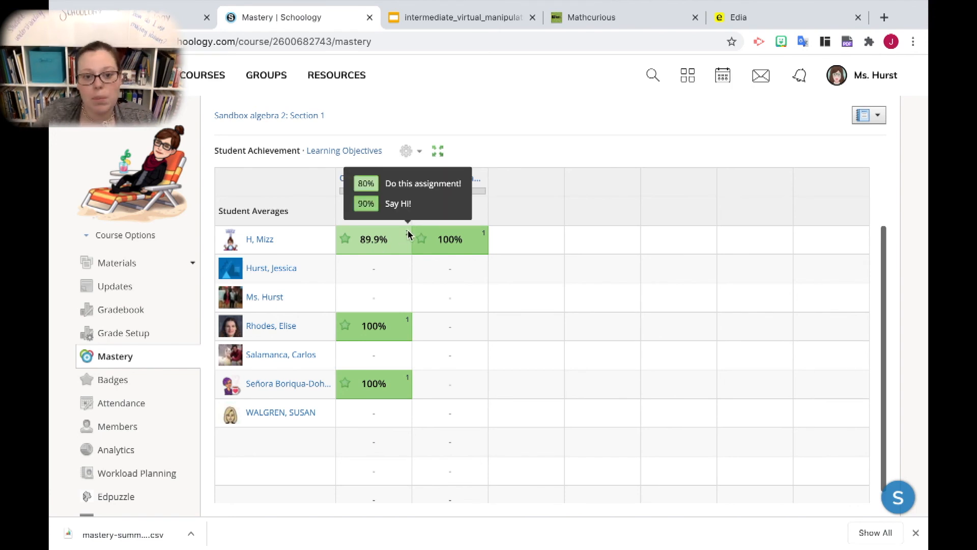